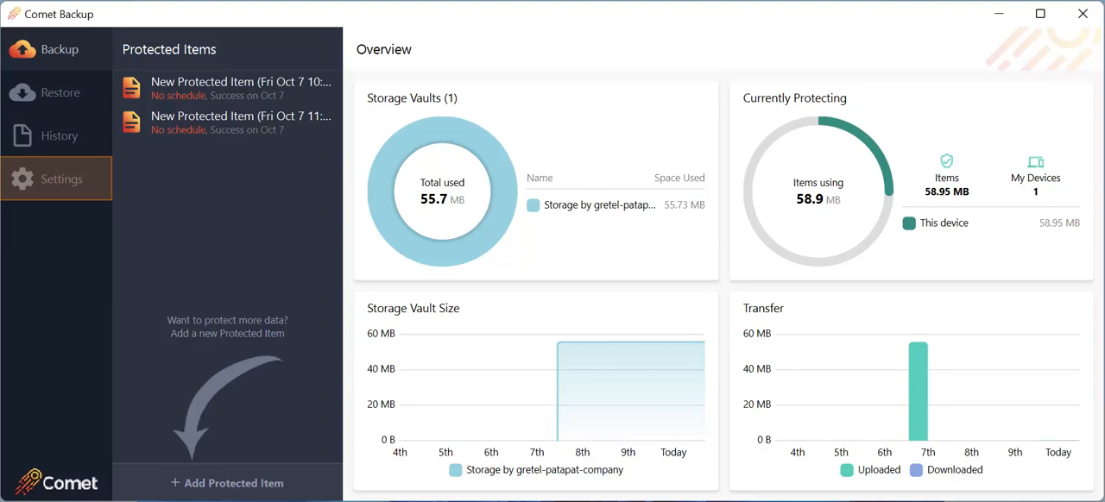
- Start adding a custom storage vault from the backup client's settings
{"action": "left_click", "coordinate": [61, 179]}
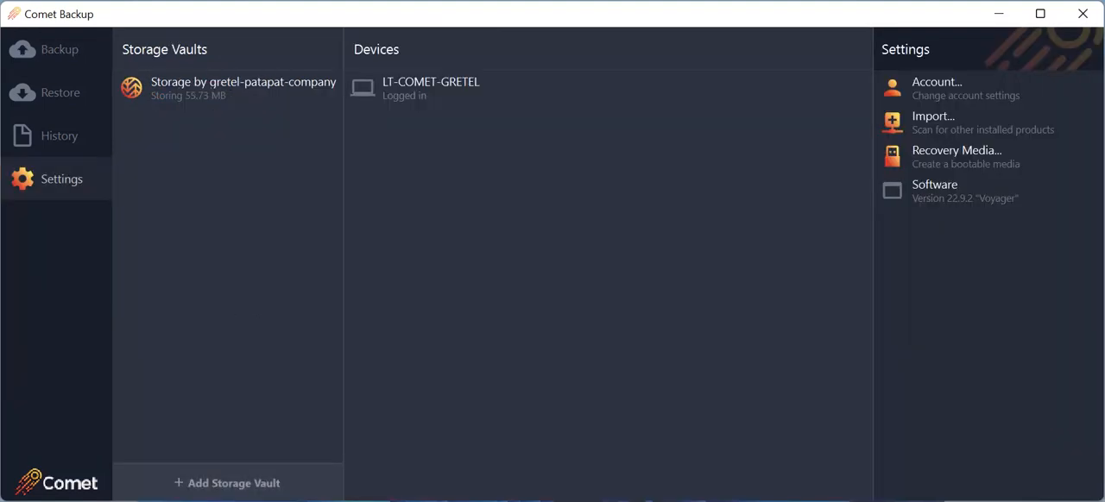
{"action": "left_click", "coordinate": [227, 483]}
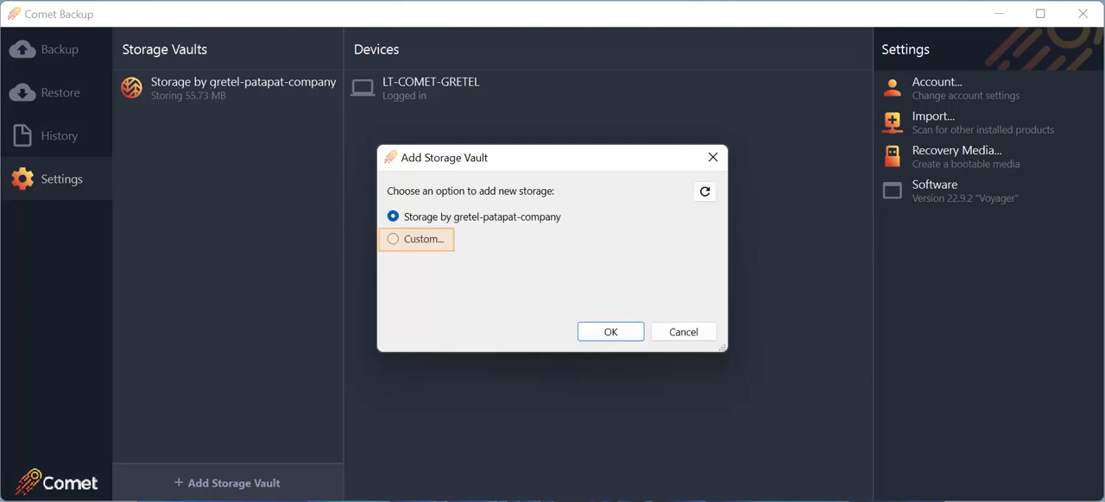
{"action": "left_click", "coordinate": [393, 239]}
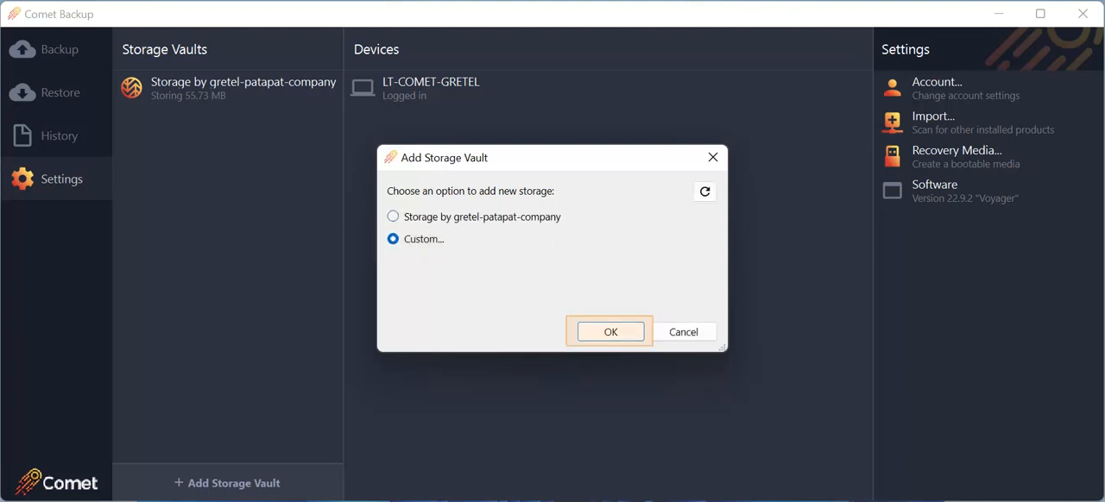
{"action": "left_click", "coordinate": [611, 332]}
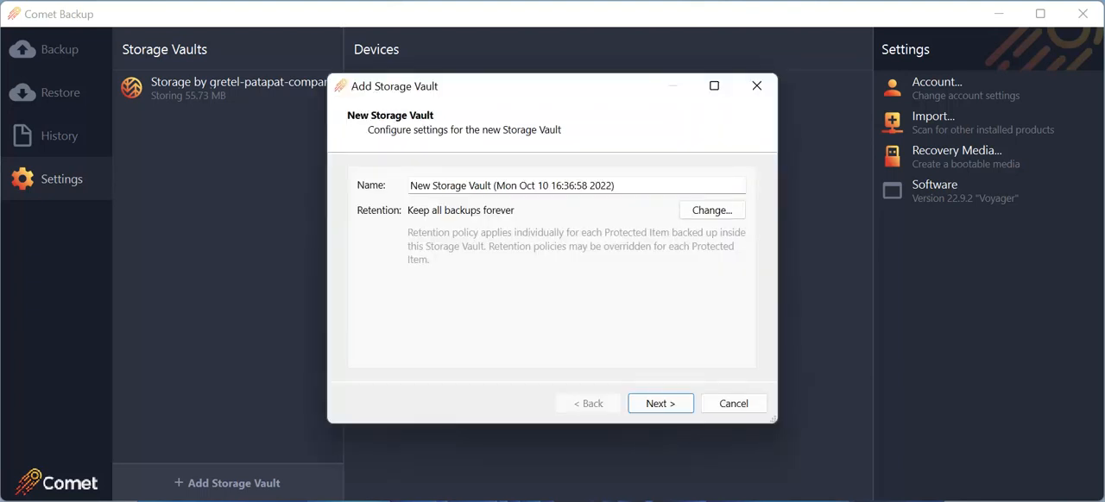
- Keep the new vault's default name and browse the storage providers offered as its storage location
{"action": "double_click", "coordinate": [507, 186]}
{"action": "key", "text": "ctrl+a"}
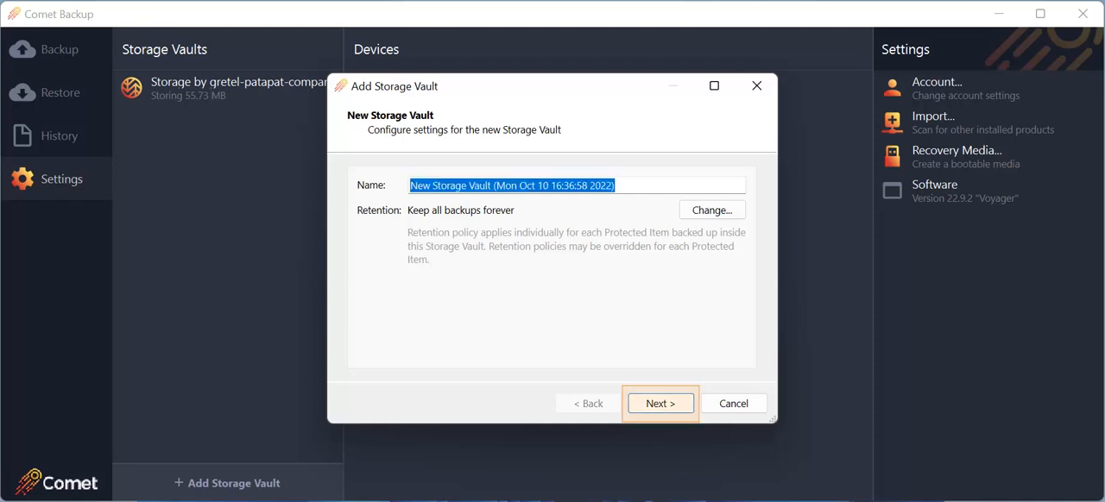
{"action": "left_click", "coordinate": [660, 404]}
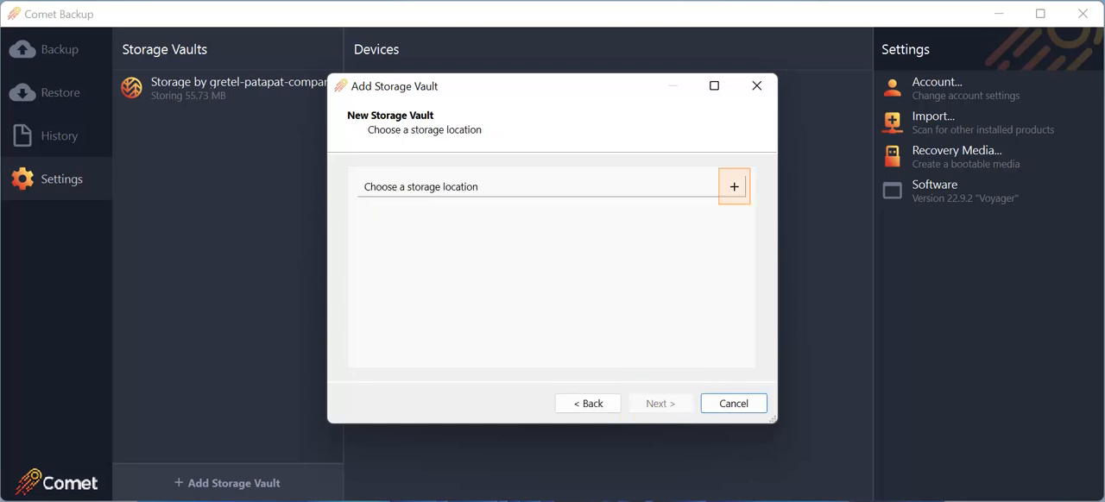
{"action": "left_click", "coordinate": [734, 186]}
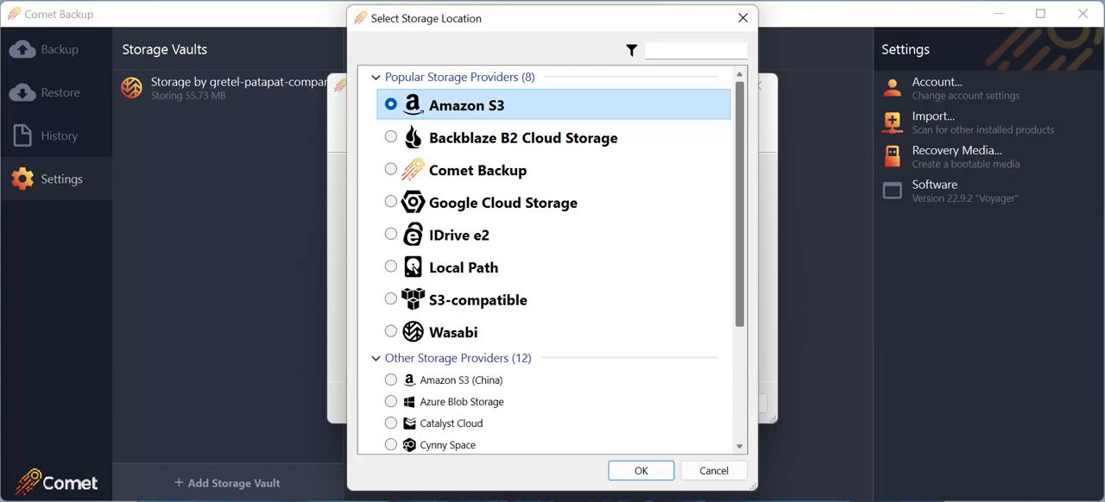
{"action": "scroll", "coordinate": [552, 340], "scroll_direction": "down", "scroll_amount": 5}
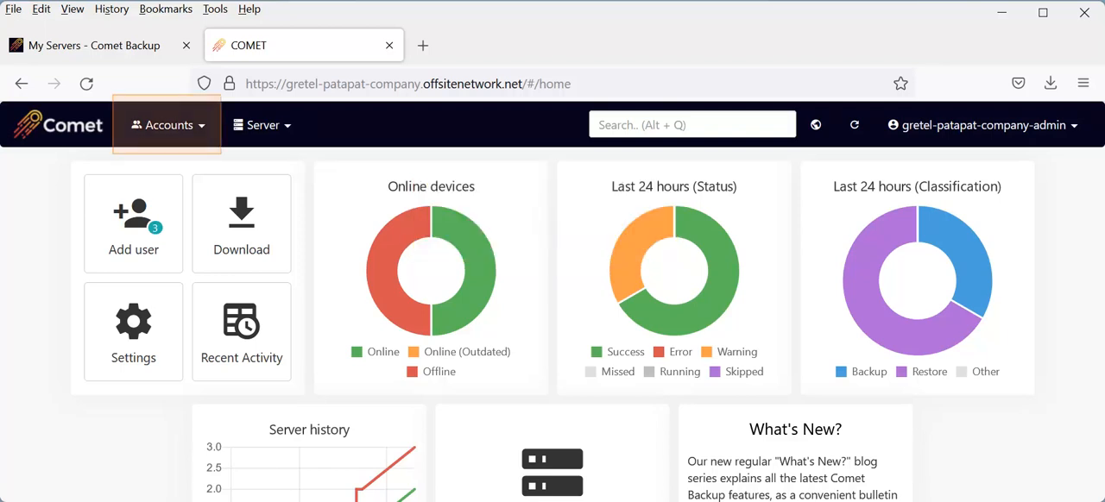
- Switch to the Comet Server web interface and start adding a custom storage vault for the first listed user
{"action": "left_click", "coordinate": [168, 125]}
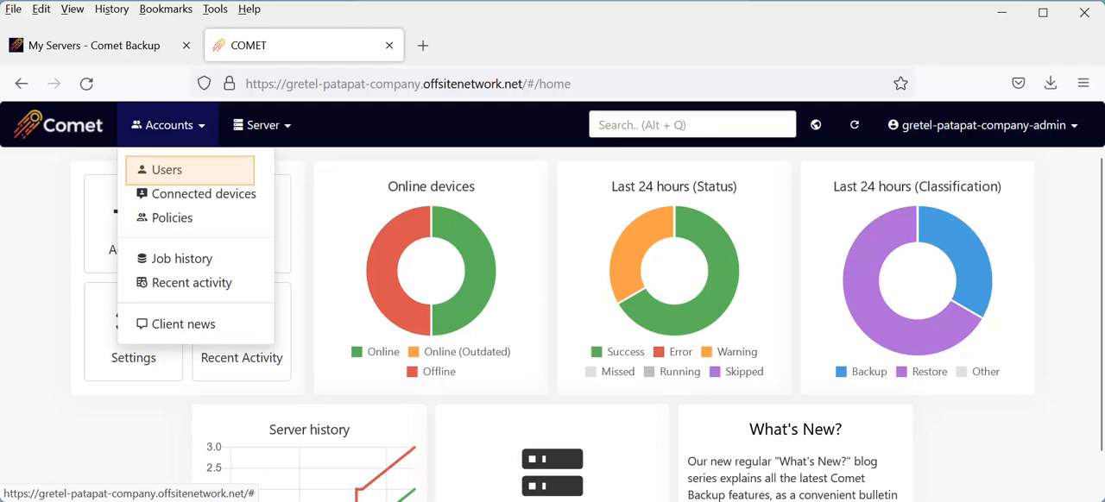
{"action": "left_click", "coordinate": [167, 170]}
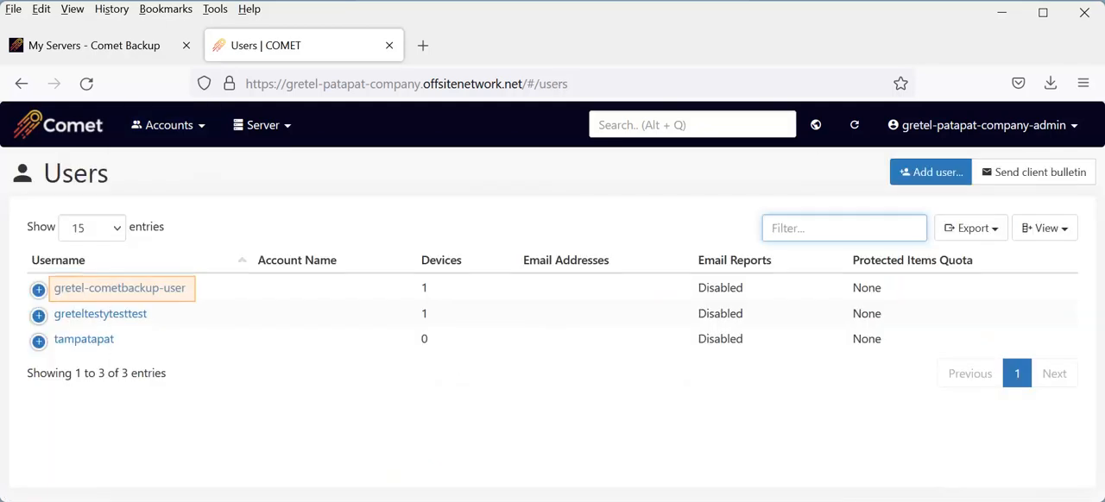
{"action": "left_click", "coordinate": [119, 288]}
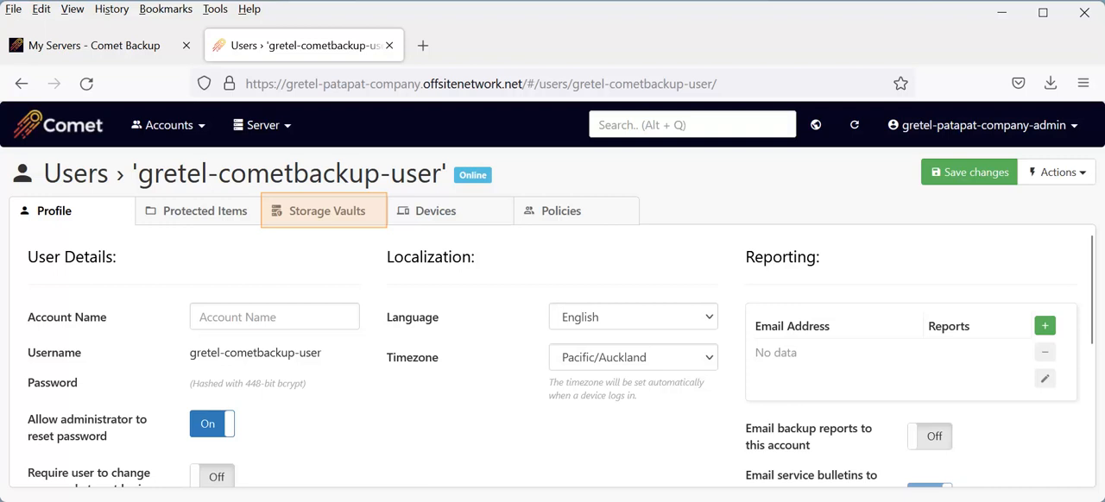
{"action": "left_click", "coordinate": [318, 211]}
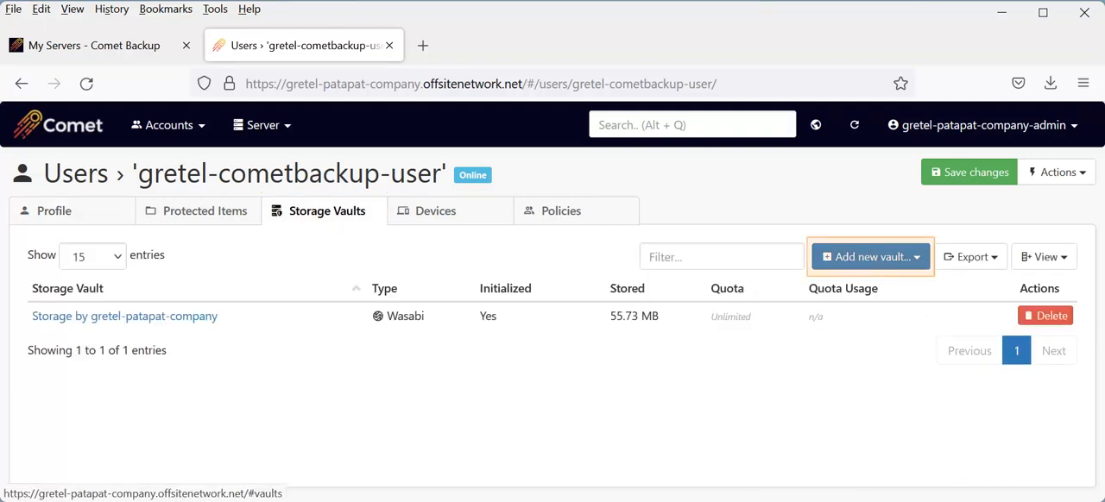
{"action": "left_click", "coordinate": [871, 257]}
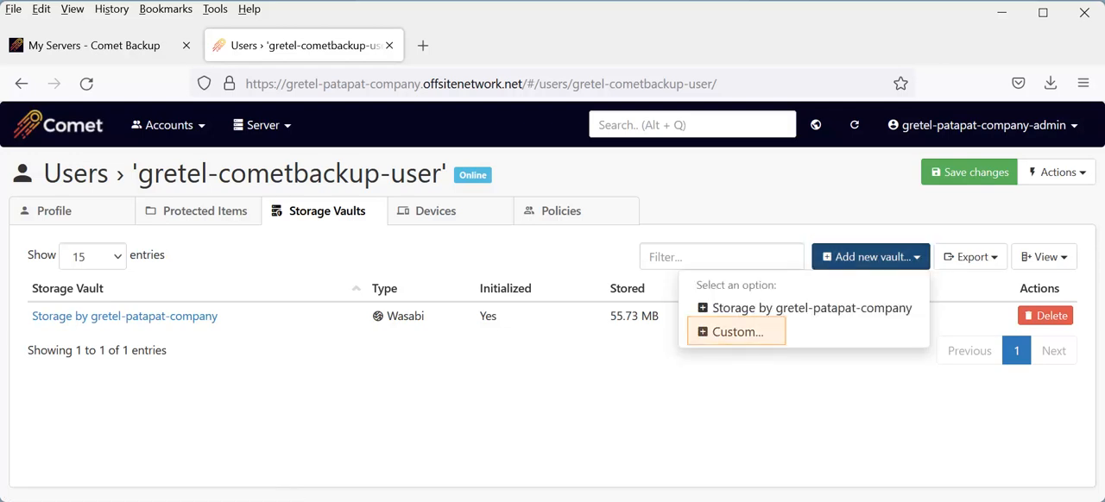
{"action": "left_click", "coordinate": [736, 332]}
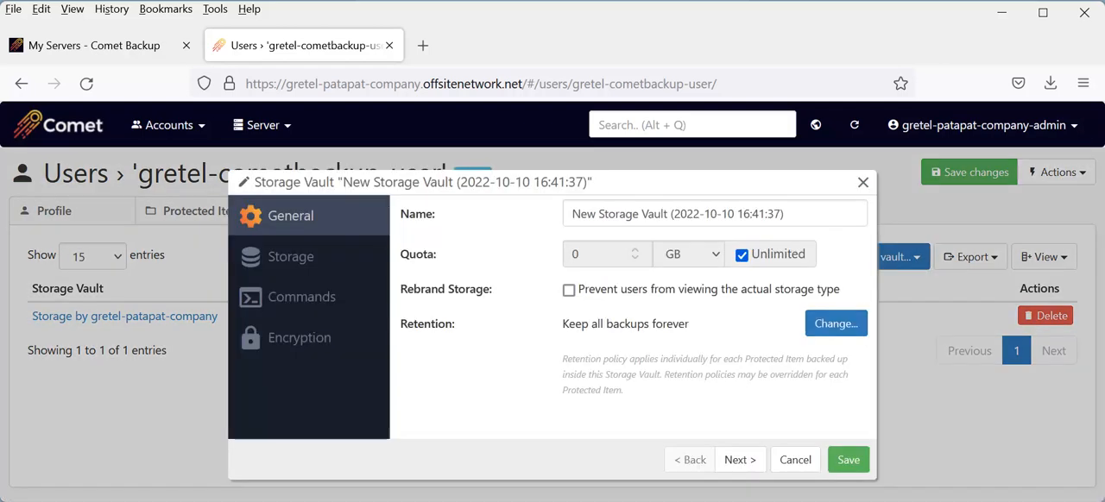
- Leave the user's new vault with its default name and look through its available storage locations
{"action": "double_click", "coordinate": [656, 214]}
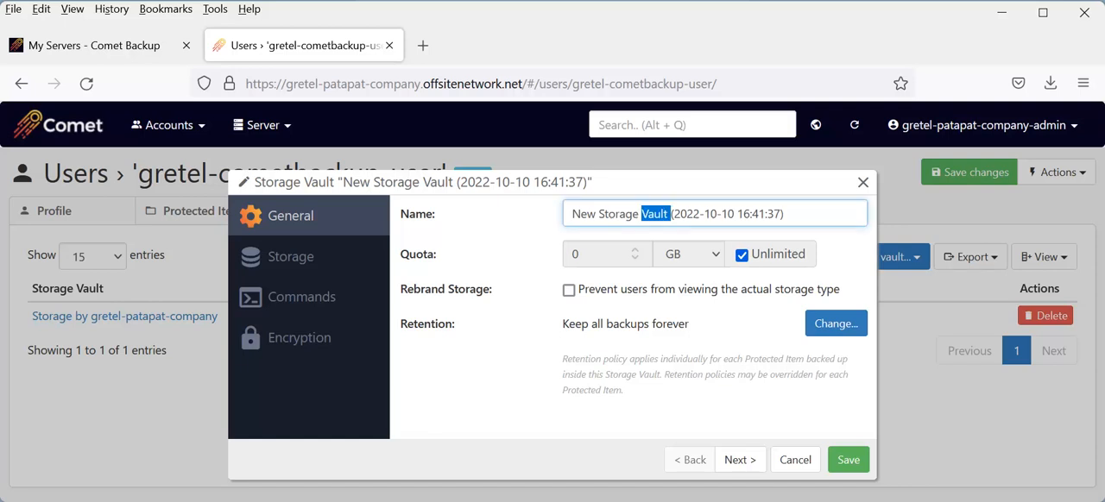
{"action": "key", "text": "ctrl+a"}
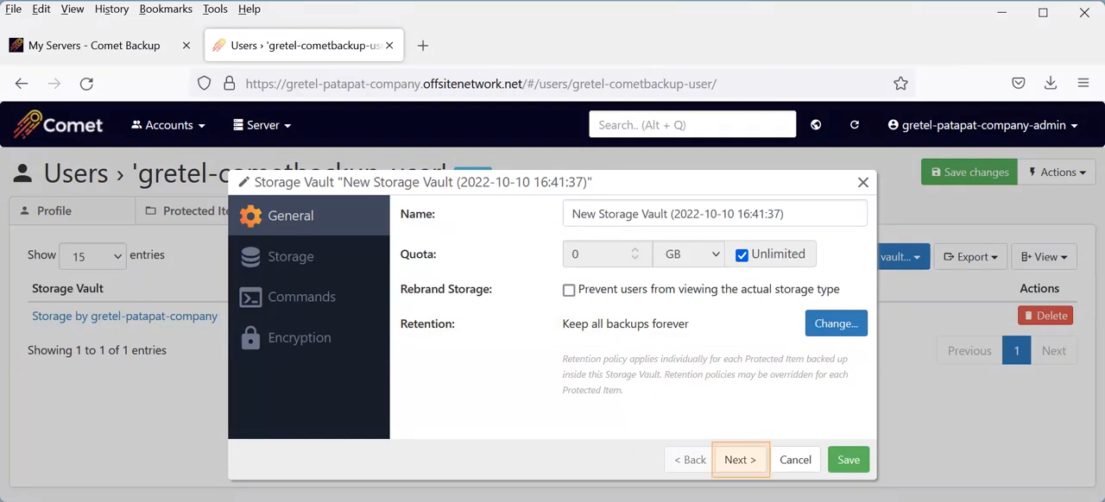
{"action": "left_click", "coordinate": [741, 460]}
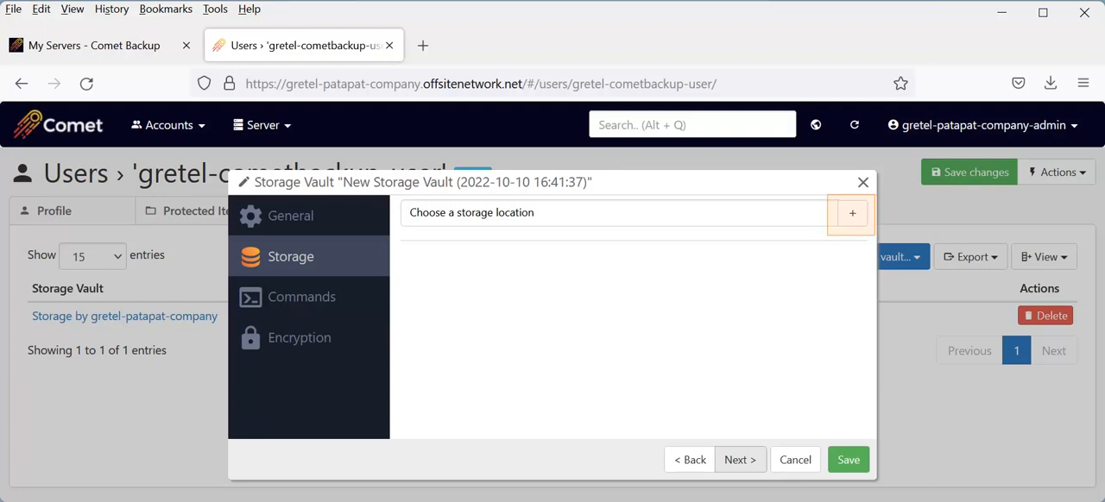
{"action": "left_click", "coordinate": [853, 213]}
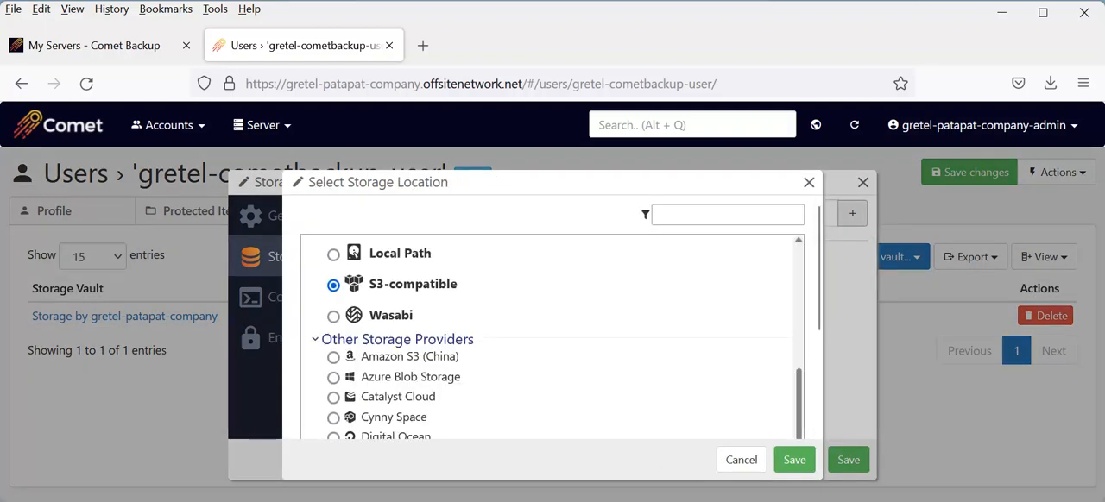
{"action": "scroll", "coordinate": [552, 328], "scroll_direction": "down", "scroll_amount": 4}
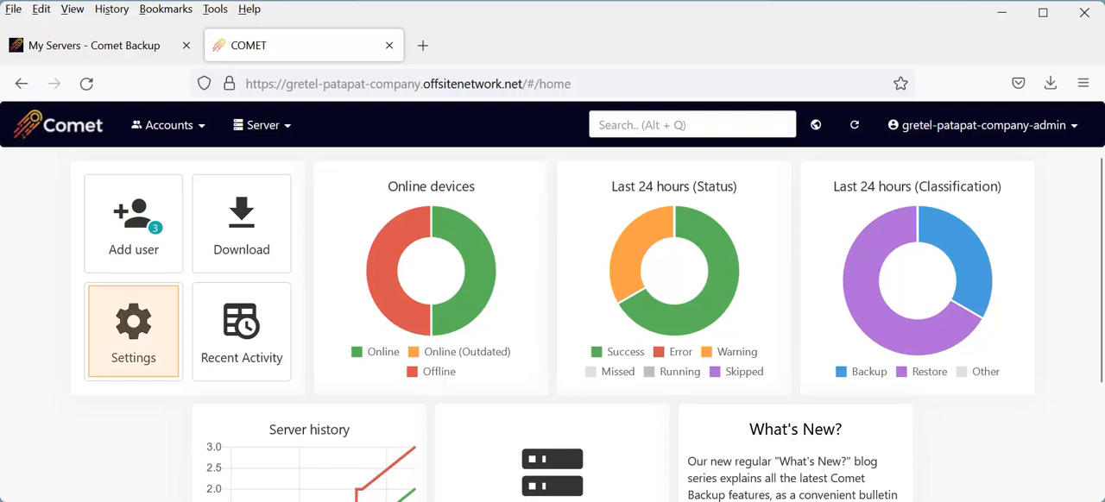
- Start a new storage template in the server settings and view the available connection types
{"action": "left_click", "coordinate": [134, 333]}
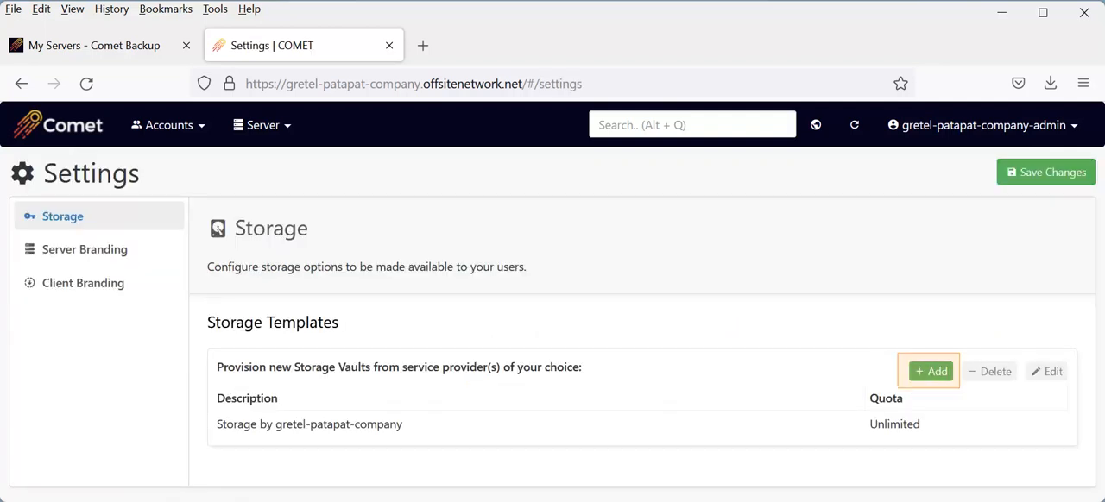
{"action": "left_click", "coordinate": [931, 372]}
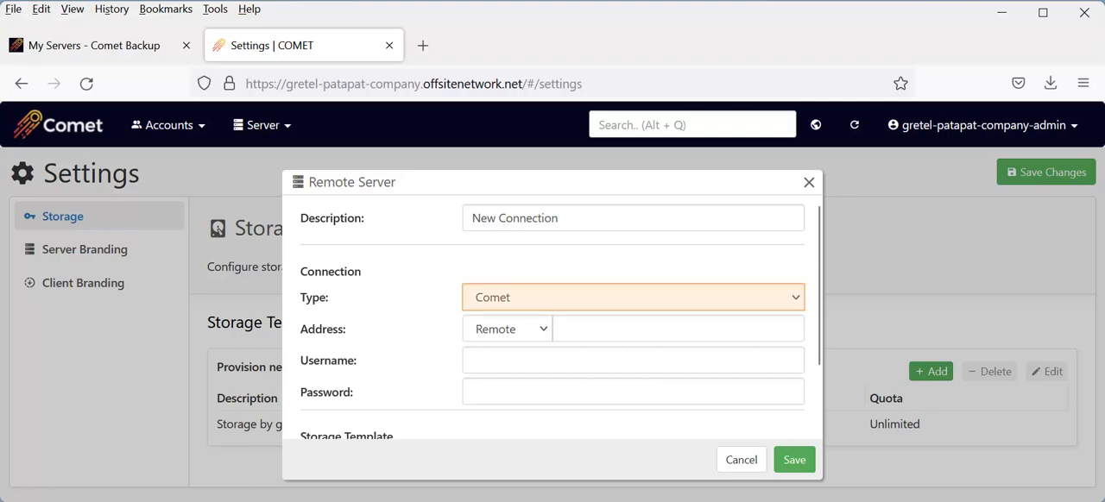
{"action": "left_click", "coordinate": [633, 298]}
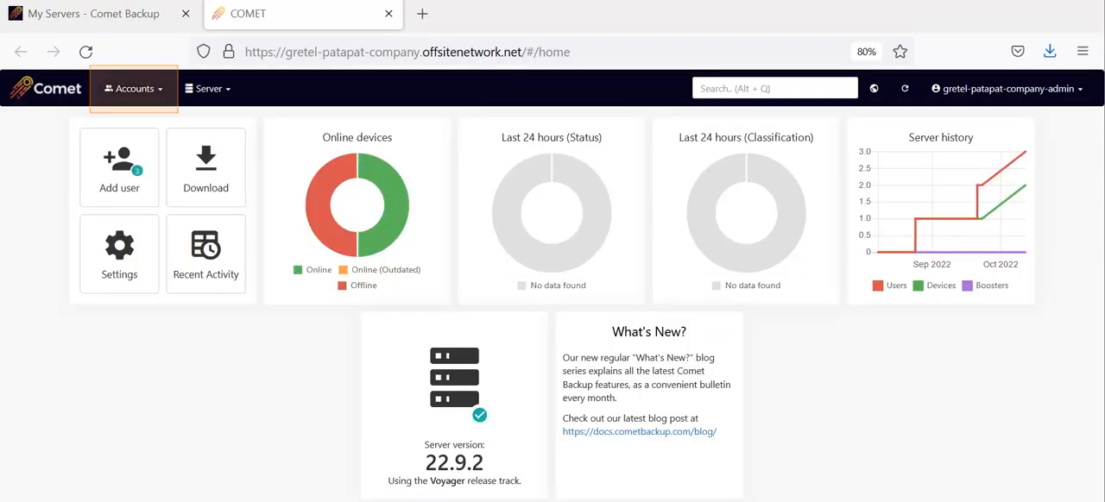
- Open the first listed user's storage vaults and start adding a custom vault
{"action": "left_click", "coordinate": [133, 89]}
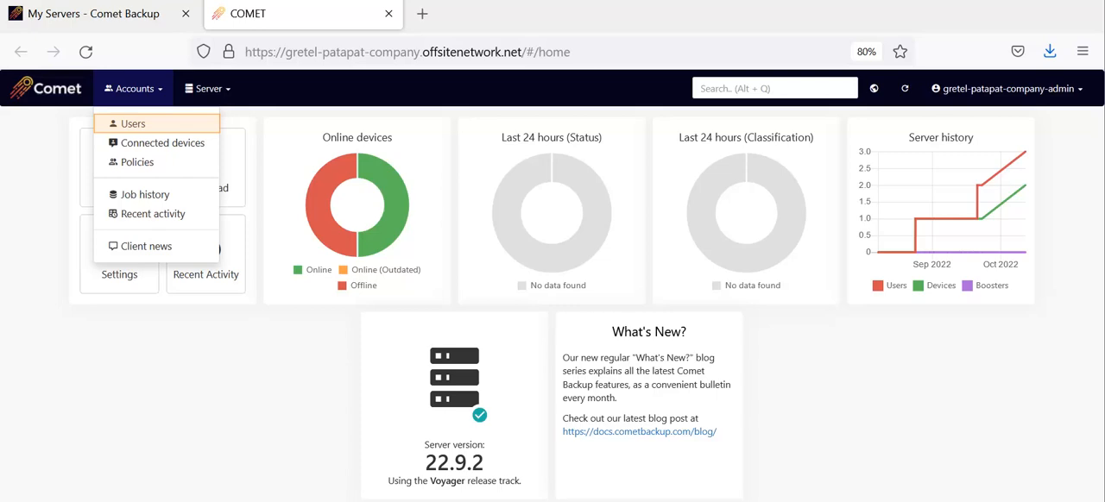
{"action": "left_click", "coordinate": [133, 123]}
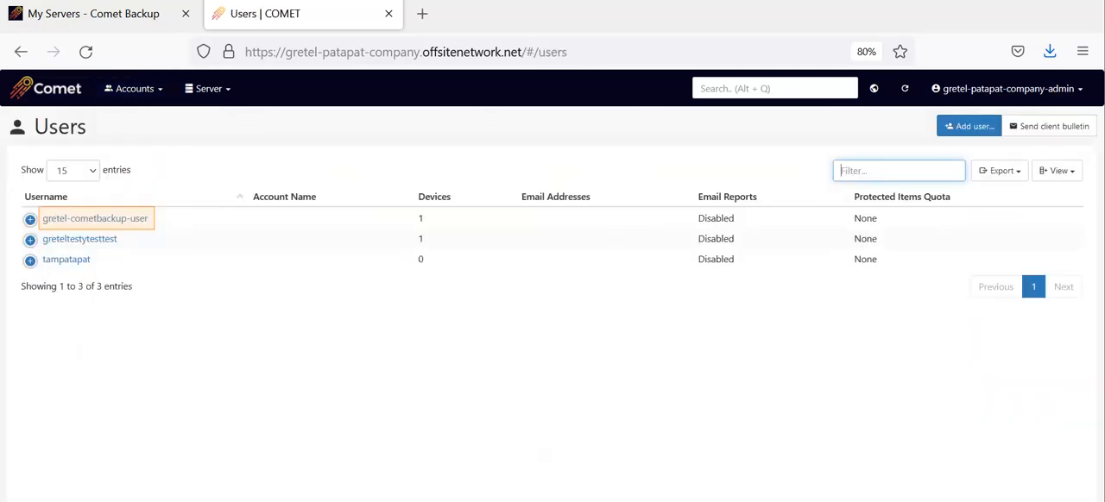
{"action": "left_click", "coordinate": [95, 219]}
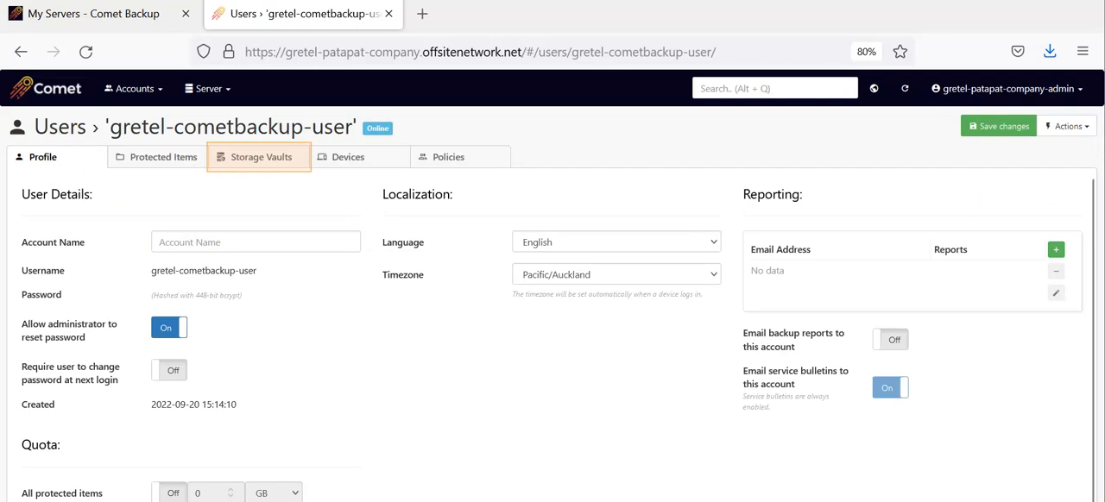
{"action": "left_click", "coordinate": [261, 158]}
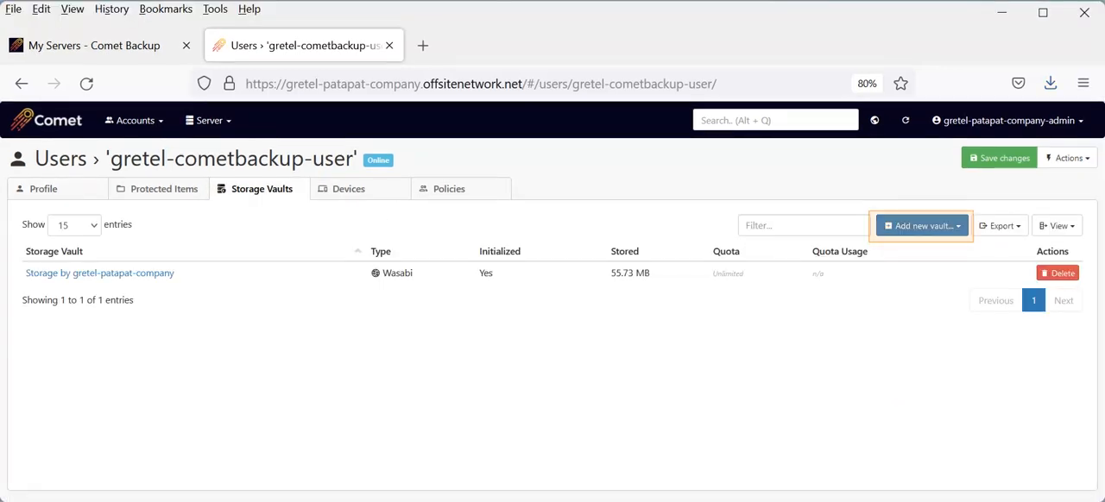
{"action": "left_click", "coordinate": [922, 226]}
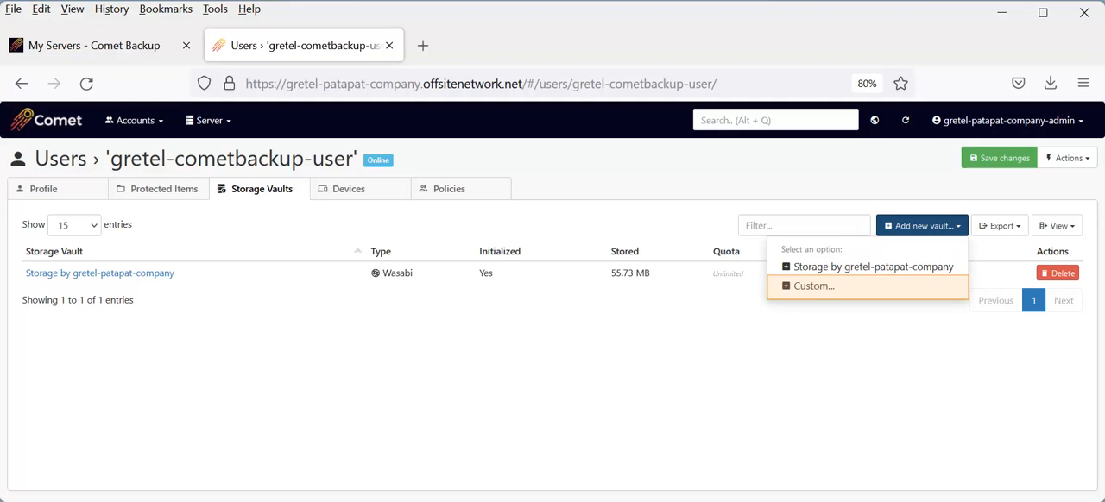
{"action": "left_click", "coordinate": [814, 286]}
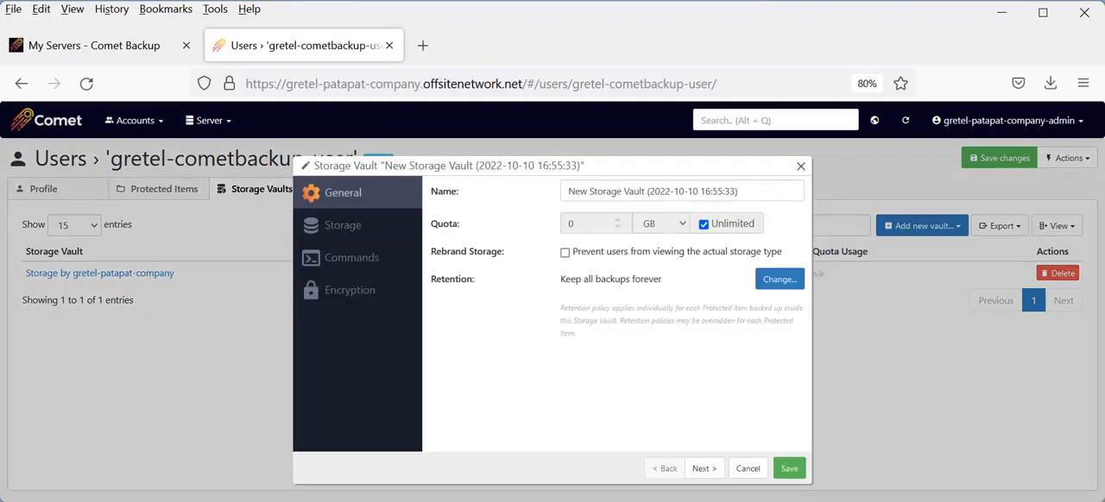
- Name the new vault "New Storage S3-Compatible Test" and check its retention policy
{"action": "triple_click", "coordinate": [653, 190]}
{"action": "type", "text": "N"}
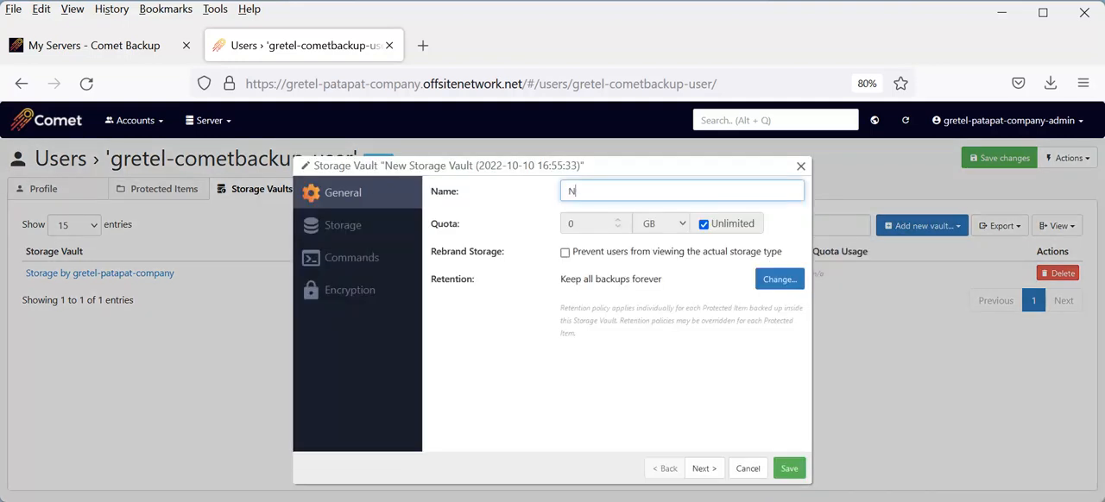
{"action": "type", "text": "ew Storage S3-Compatible Test"}
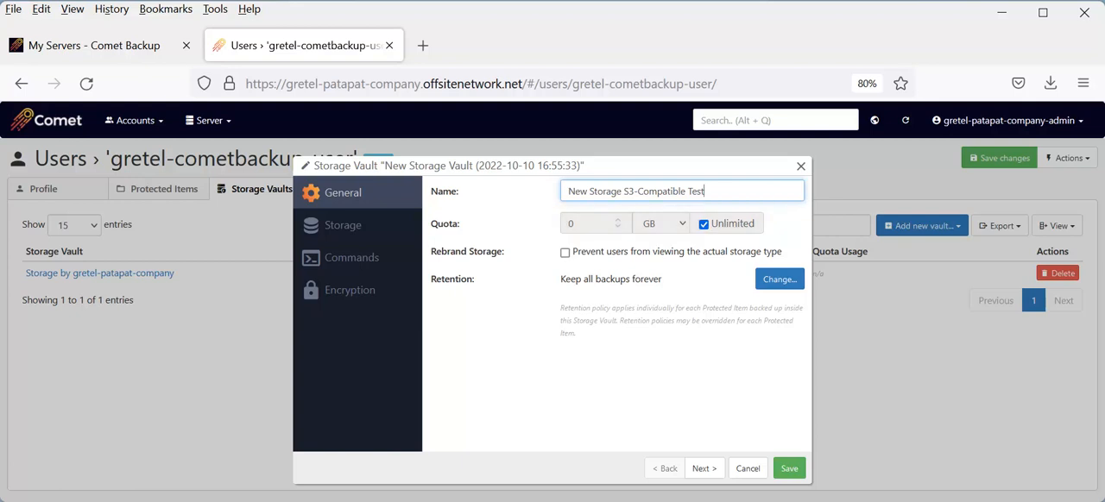
{"action": "left_click_drag", "start_coordinate": [662, 279], "coordinate": [559, 279]}
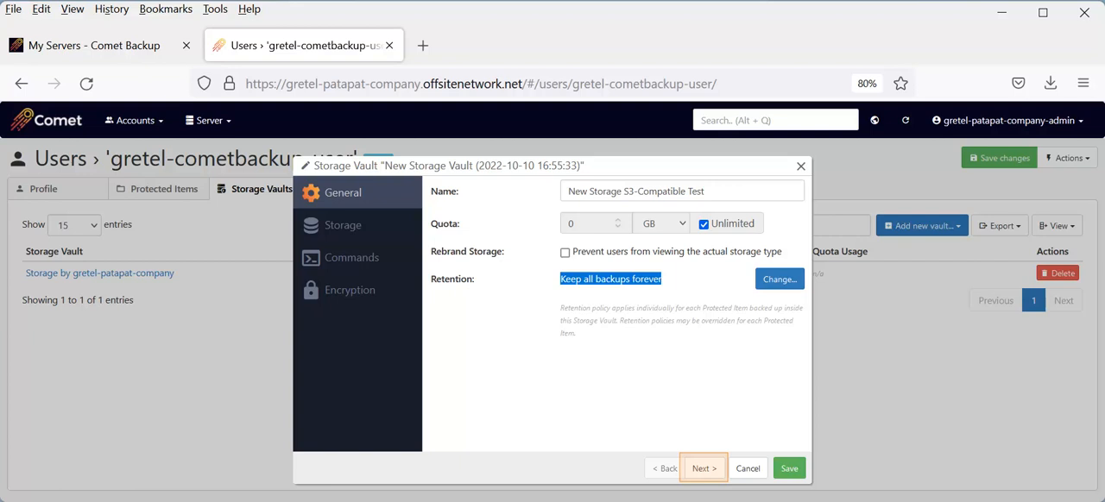
- Continue to the vault's storage settings and set its storage location to S3-compatible
{"action": "left_click", "coordinate": [705, 469]}
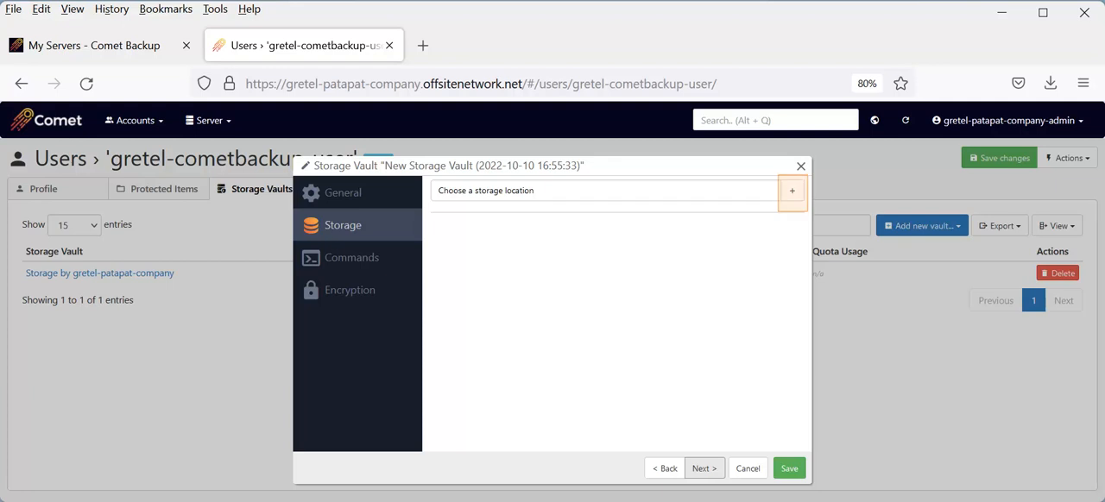
{"action": "left_click", "coordinate": [791, 191]}
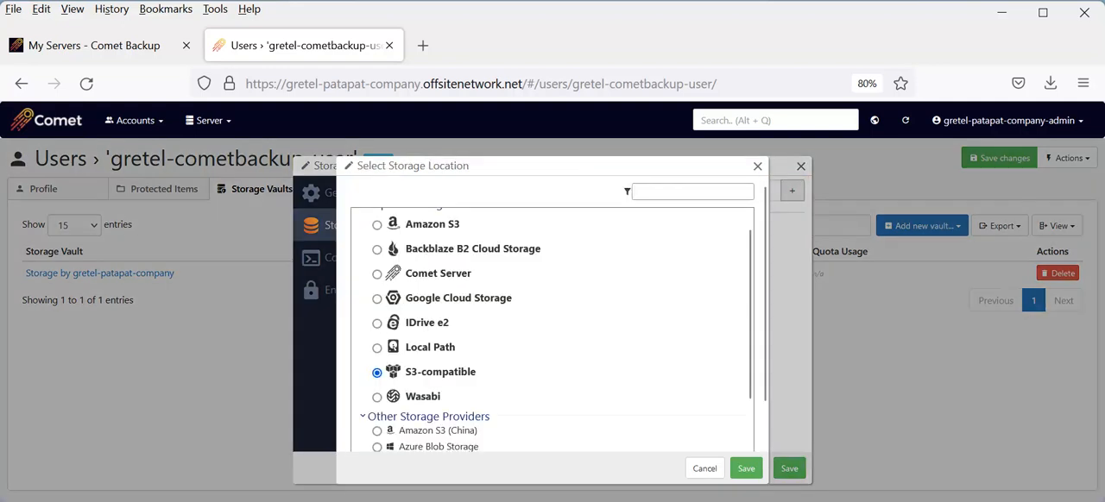
{"action": "left_click_drag", "start_coordinate": [476, 373], "coordinate": [404, 372]}
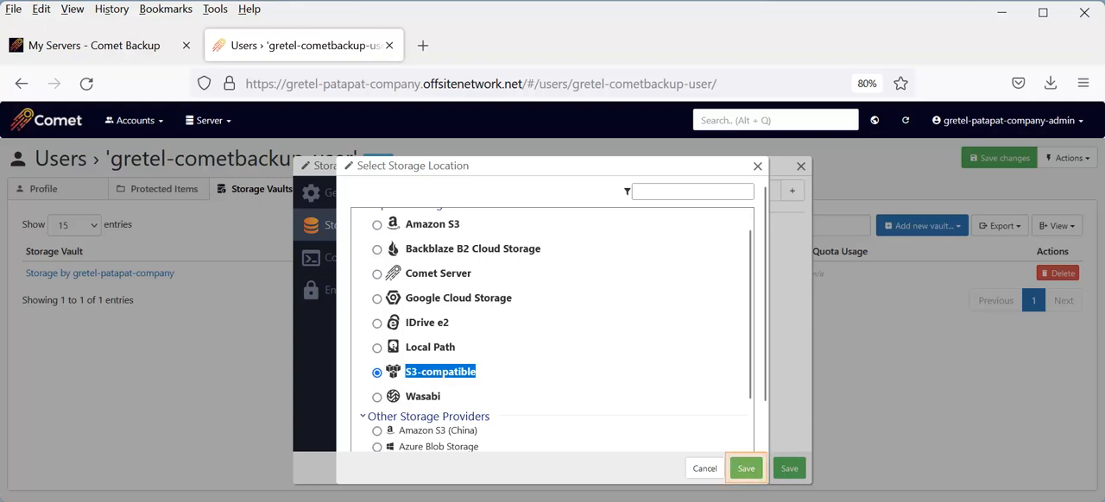
{"action": "left_click", "coordinate": [746, 469]}
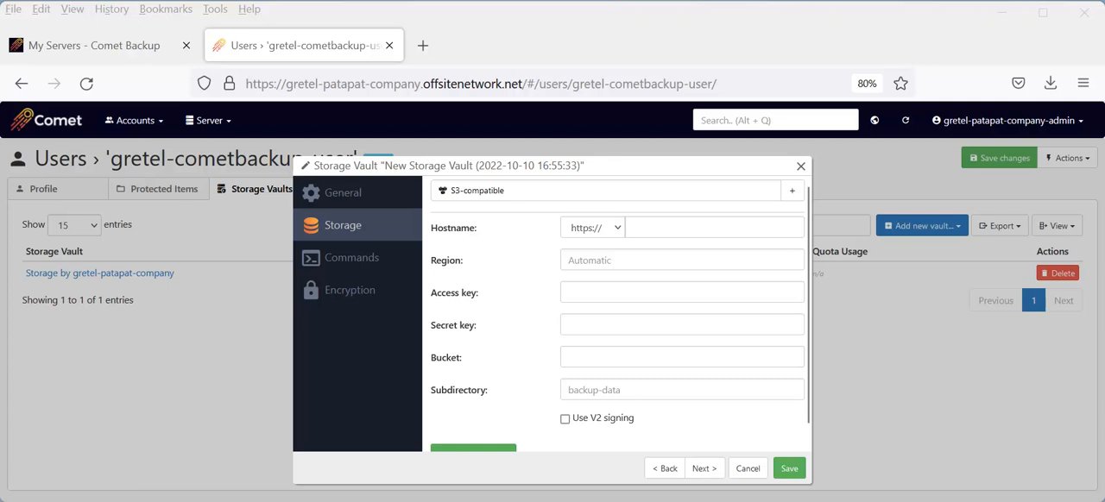
- Fill in the S3-compatible connection details by pasting the hostname, access key and secret key and setting the bucket to grepat119
{"action": "left_click", "coordinate": [714, 227]}
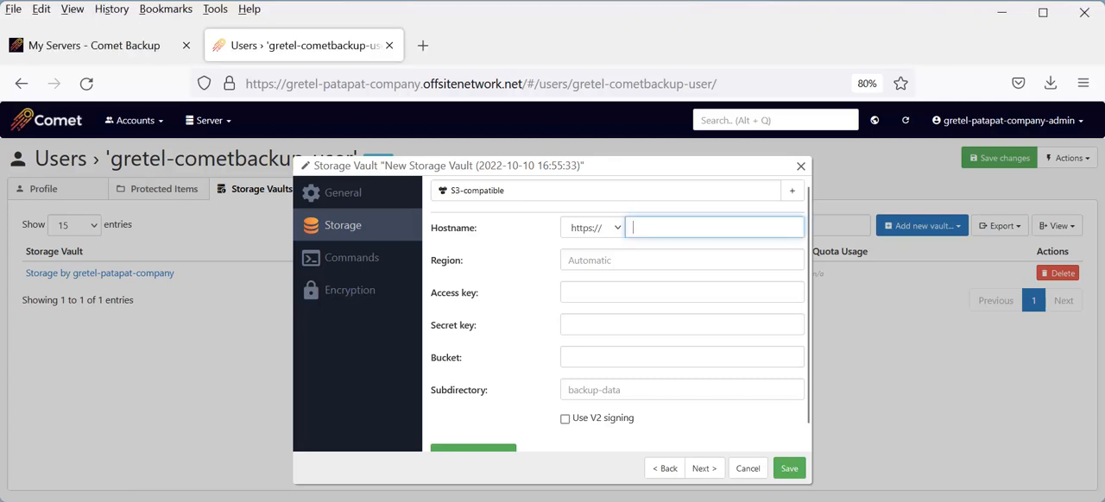
{"action": "key", "text": "ctrl+v"}
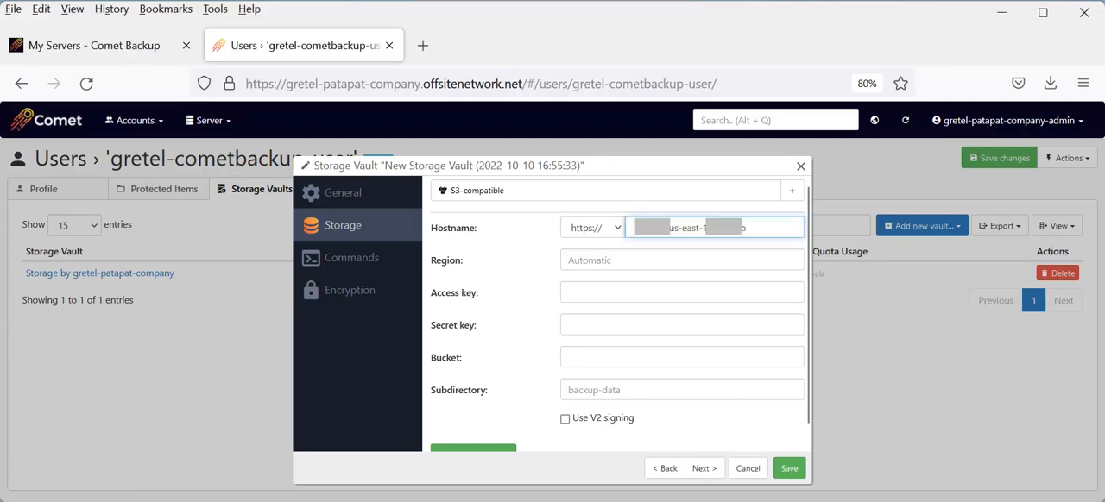
{"action": "left_click", "coordinate": [682, 293]}
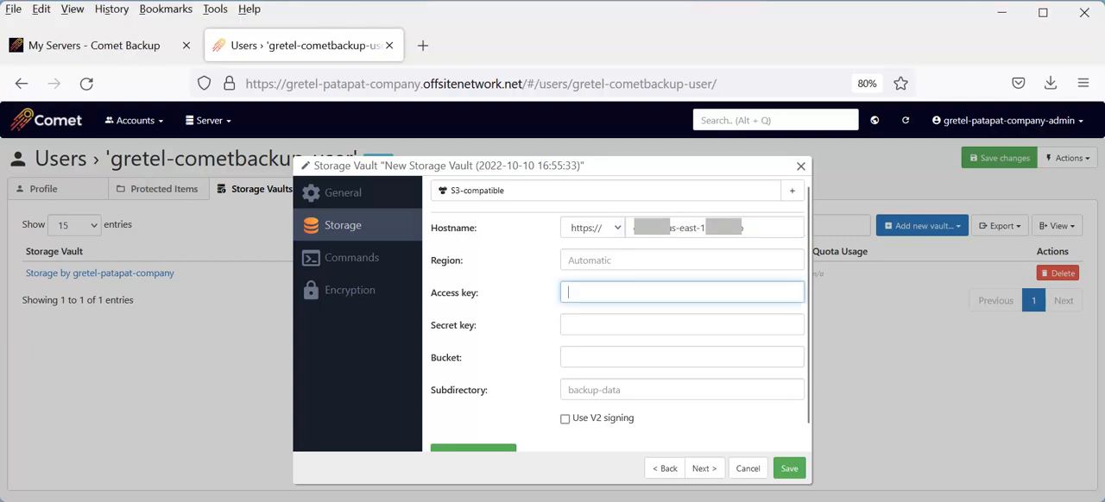
{"action": "key", "text": "ctrl+v"}
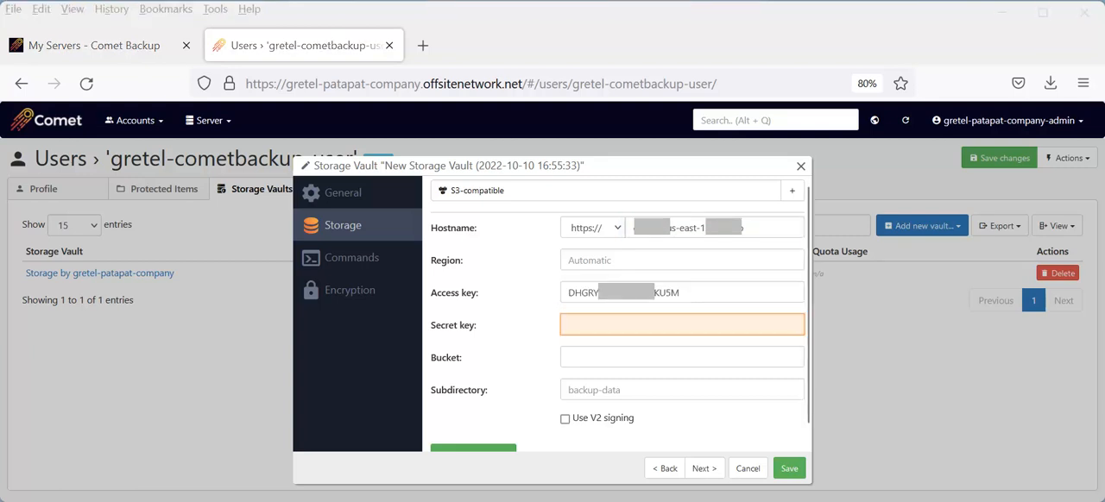
{"action": "left_click", "coordinate": [682, 325]}
{"action": "key", "text": "ctrl+v"}
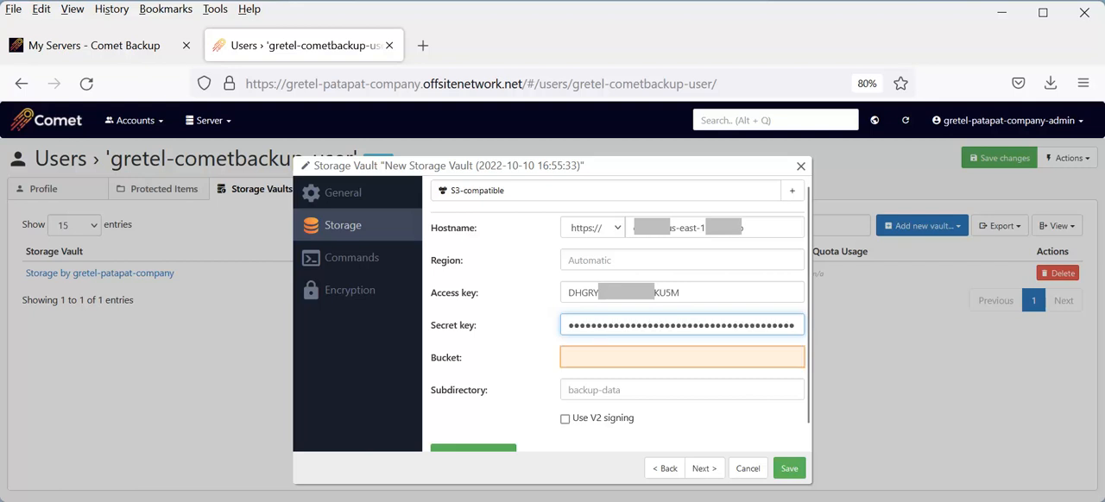
{"action": "key", "text": "Tab"}
{"action": "type", "text": "grepat11"}
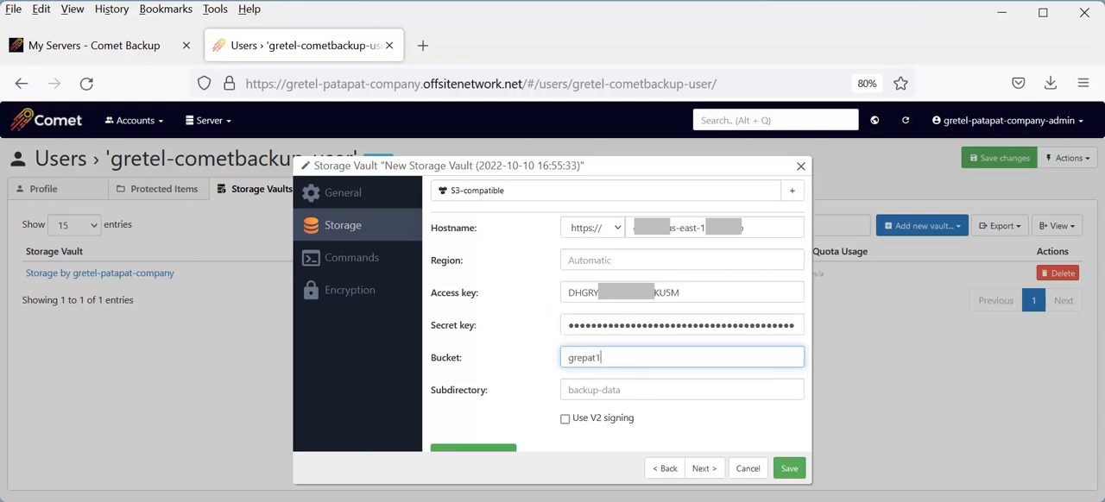
{"action": "type", "text": "9"}
- Test the connection to the S3-compatible storage and save the new storage vault
{"action": "scroll", "coordinate": [618, 314], "scroll_direction": "down", "scroll_amount": 1}
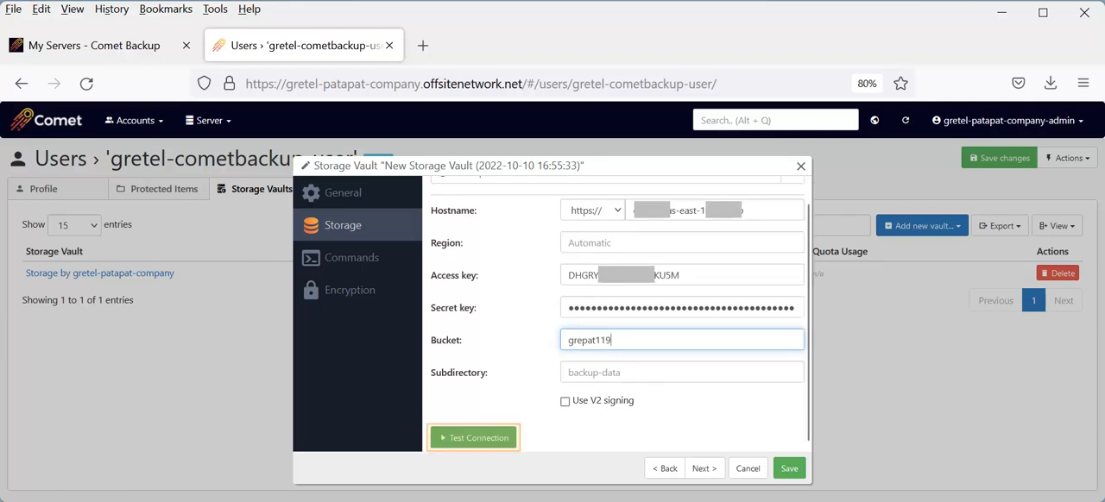
{"action": "left_click", "coordinate": [473, 438]}
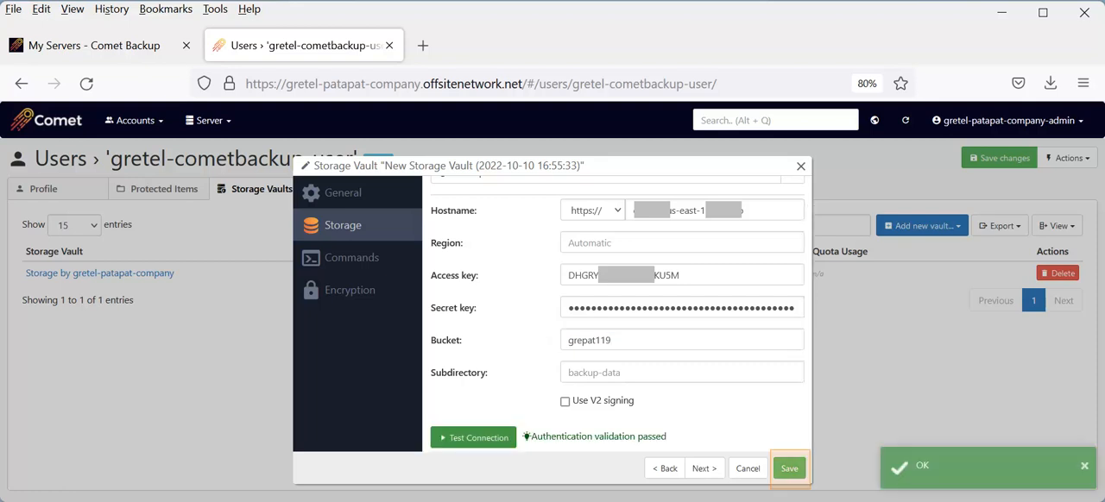
{"action": "left_click", "coordinate": [789, 469]}
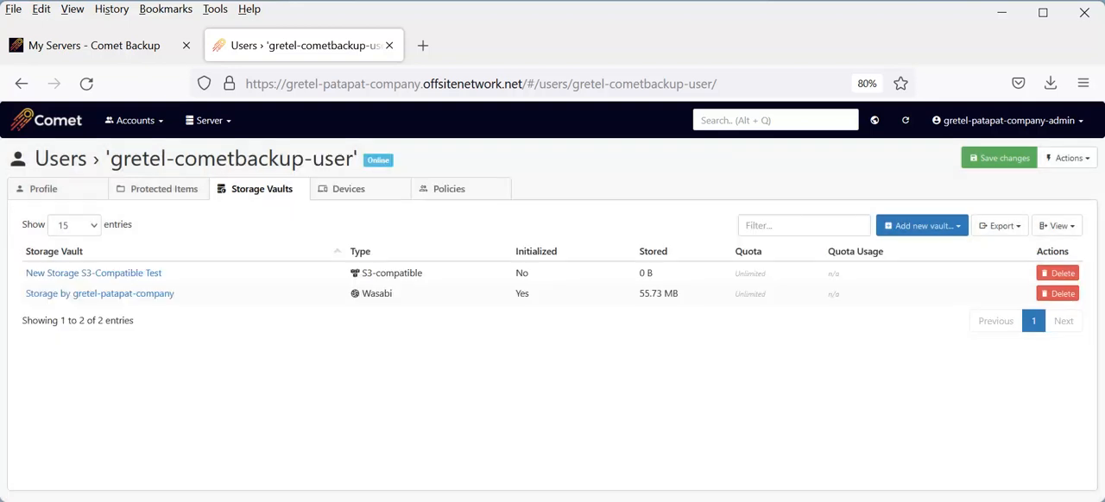